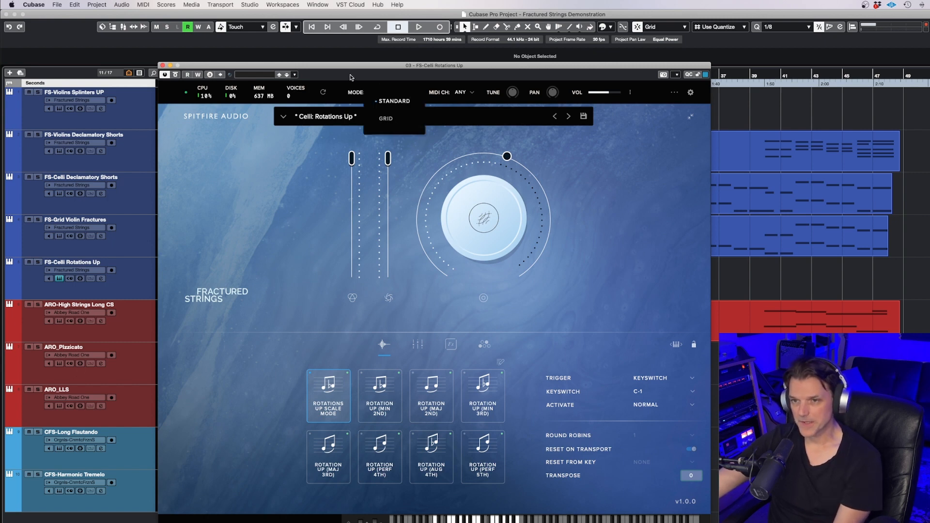
Browse the Fractured Strings preset list through the Violins, Celli, Solo Violin and Solo Cello groups
{"action": "left_click", "coordinate": [284, 117]}
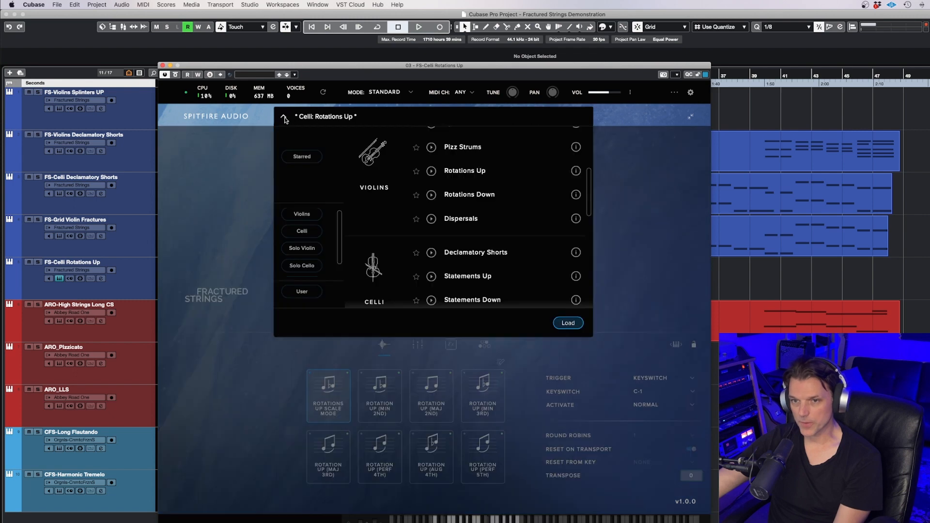
{"action": "scroll", "coordinate": [359, 193], "scroll_direction": "up", "scroll_amount": 5}
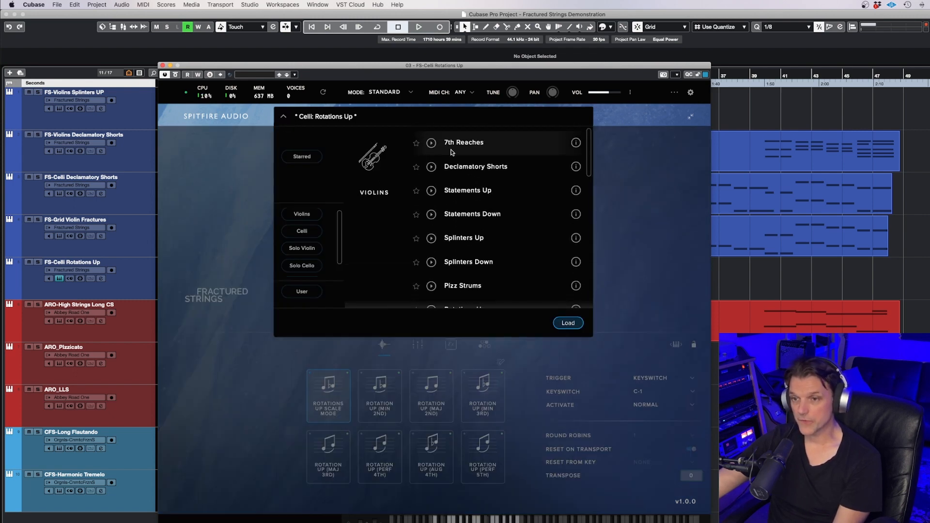
{"action": "scroll", "coordinate": [466, 148], "scroll_direction": "down", "scroll_amount": 1}
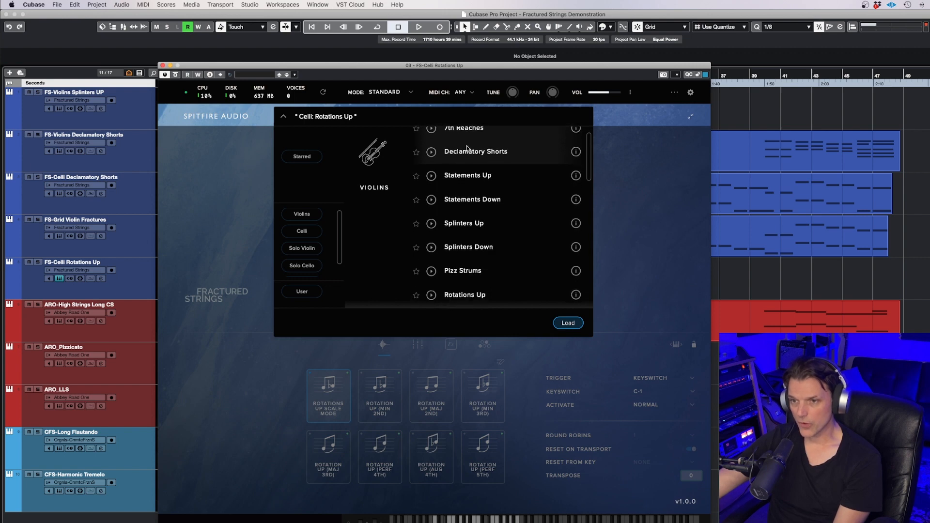
{"action": "scroll", "coordinate": [467, 157], "scroll_direction": "up", "scroll_amount": 1}
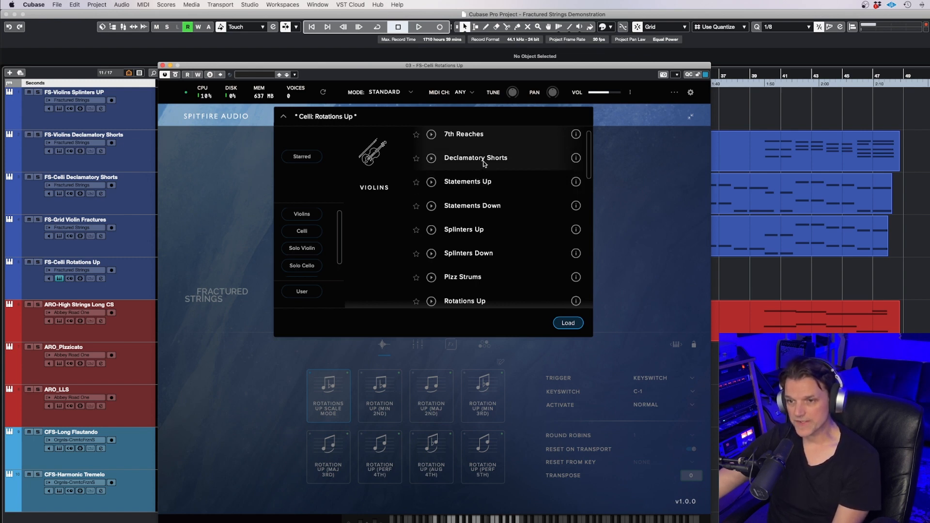
{"action": "scroll", "coordinate": [489, 188], "scroll_direction": "down", "scroll_amount": 3}
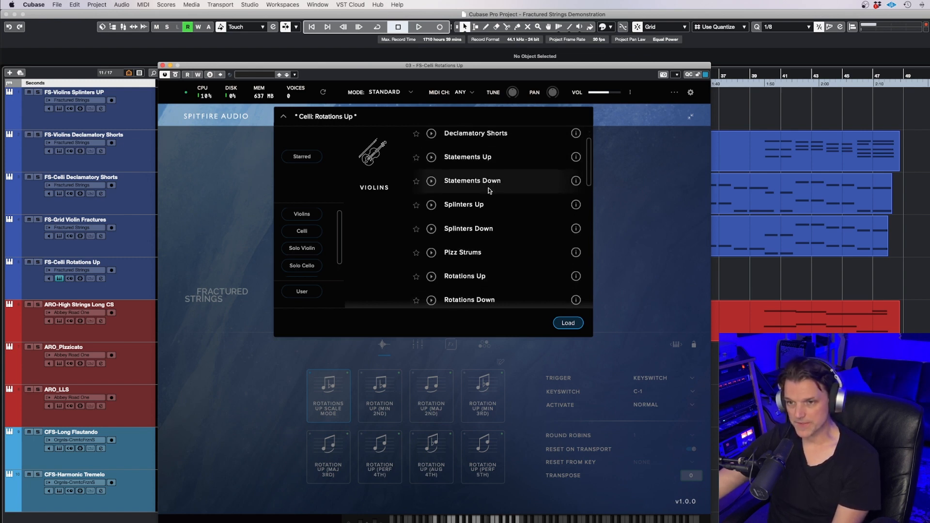
{"action": "scroll", "coordinate": [487, 189], "scroll_direction": "down", "scroll_amount": 1}
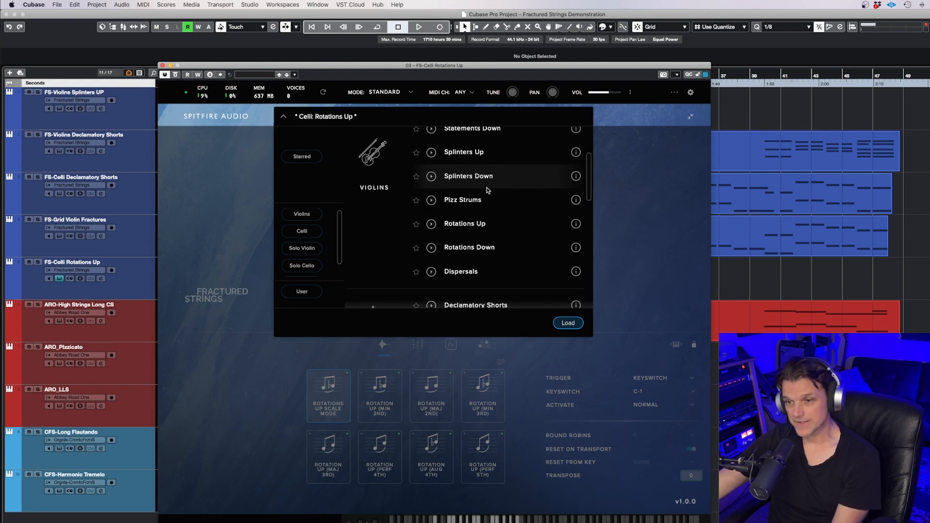
{"action": "scroll", "coordinate": [494, 192], "scroll_direction": "down", "scroll_amount": 5}
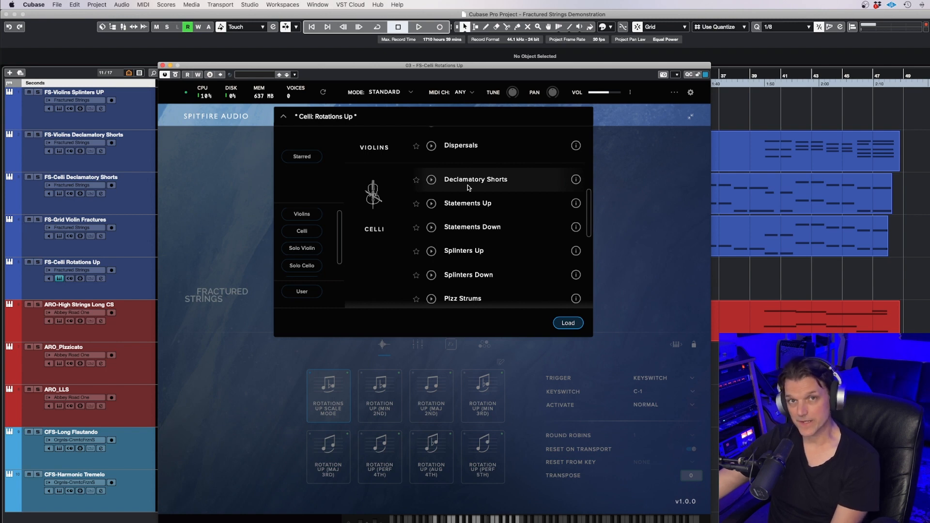
{"action": "scroll", "coordinate": [470, 187], "scroll_direction": "down", "scroll_amount": 1}
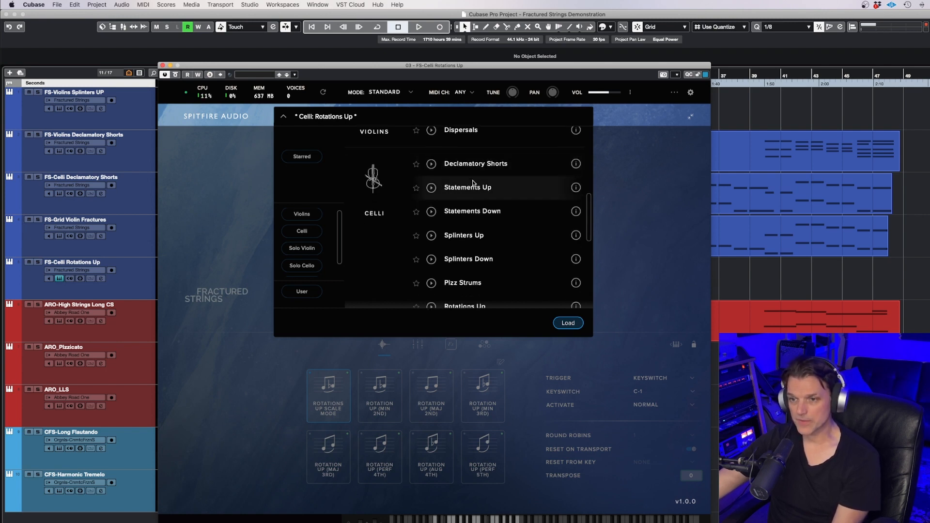
{"action": "scroll", "coordinate": [473, 182], "scroll_direction": "down", "scroll_amount": 3}
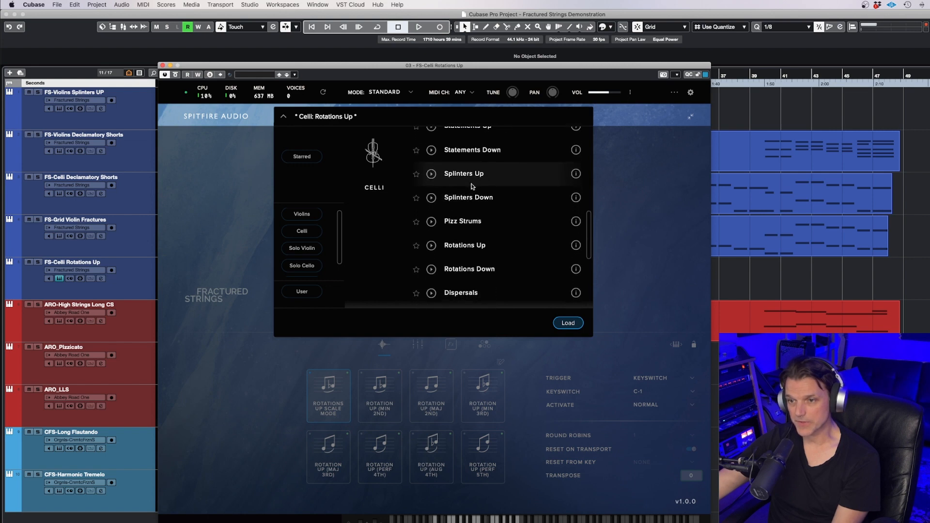
{"action": "scroll", "coordinate": [481, 217], "scroll_direction": "down", "scroll_amount": 3}
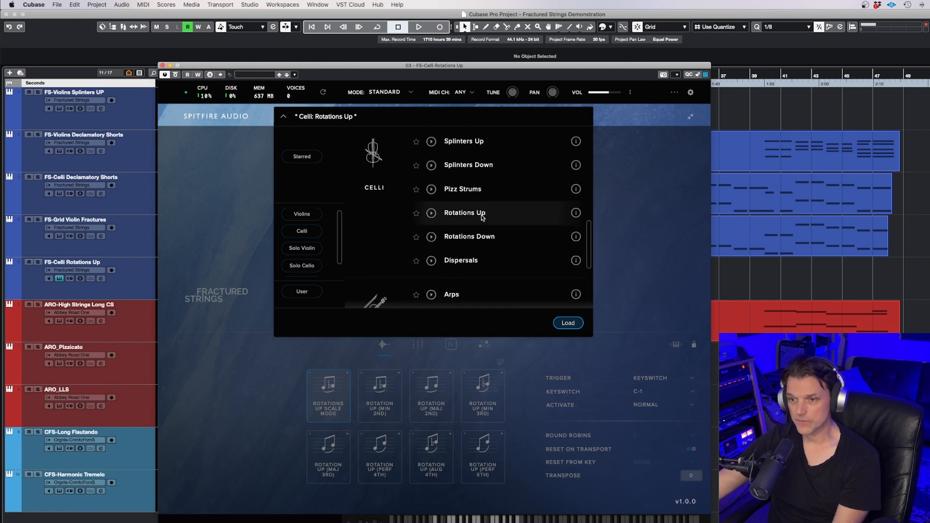
{"action": "scroll", "coordinate": [482, 217], "scroll_direction": "down", "scroll_amount": 3}
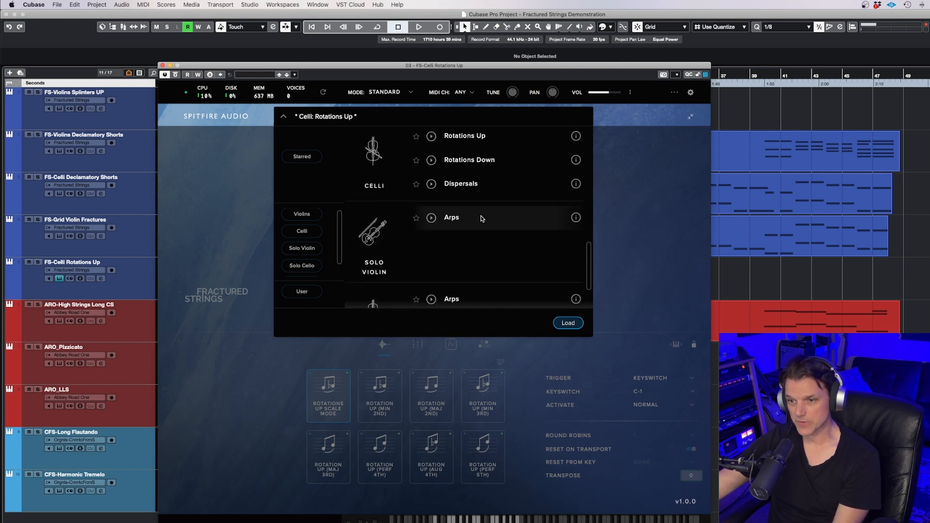
{"action": "scroll", "coordinate": [482, 219], "scroll_direction": "down", "scroll_amount": 1}
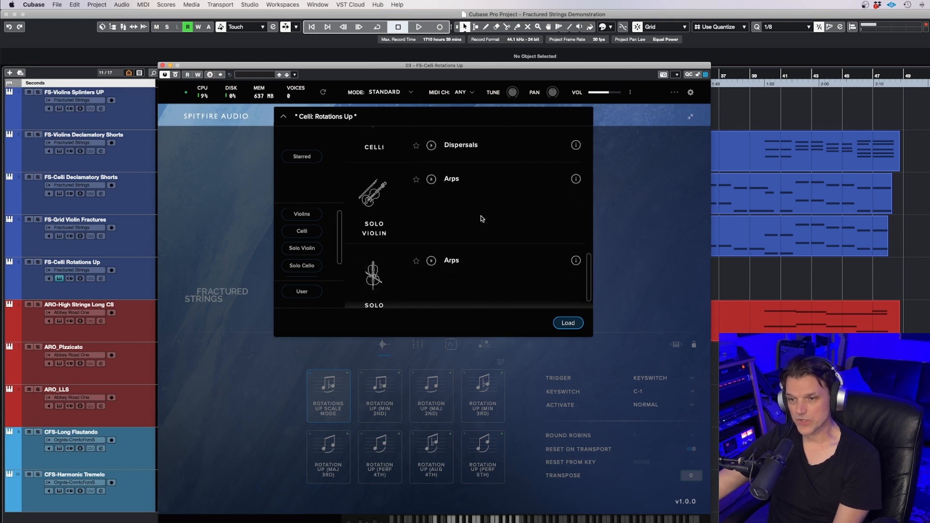
{"action": "scroll", "coordinate": [482, 218], "scroll_direction": "down", "scroll_amount": 2}
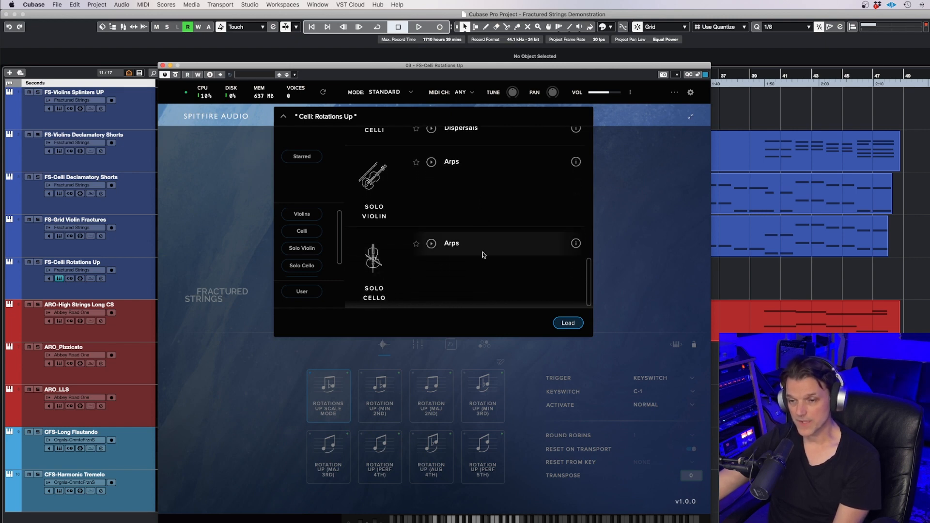
Stop playback and close the FS-Celli Rotations Up instrument window
{"action": "left_click_drag", "start_coordinate": [285, 66], "coordinate": [359, 68]}
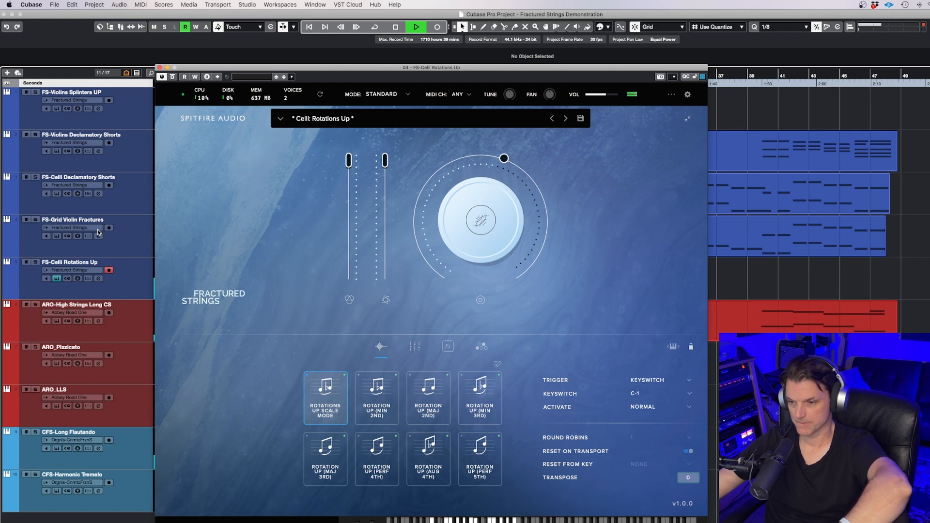
{"action": "key", "text": "space"}
{"action": "left_click", "coordinate": [159, 67]}
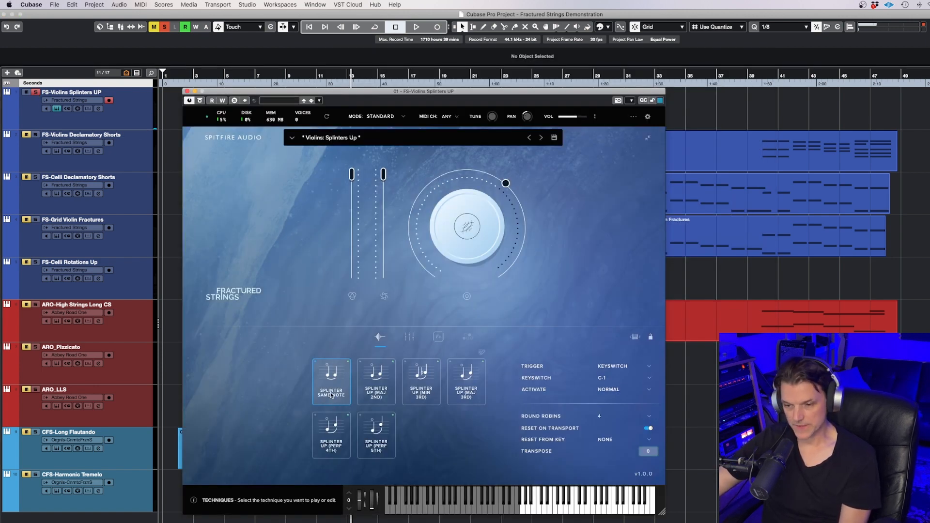
Audition the Violins Splinters Up techniques in turn: major 2nd, minor 3rd, major 3rd, perfect 4th and perfect 5th
{"action": "left_click", "coordinate": [392, 392]}
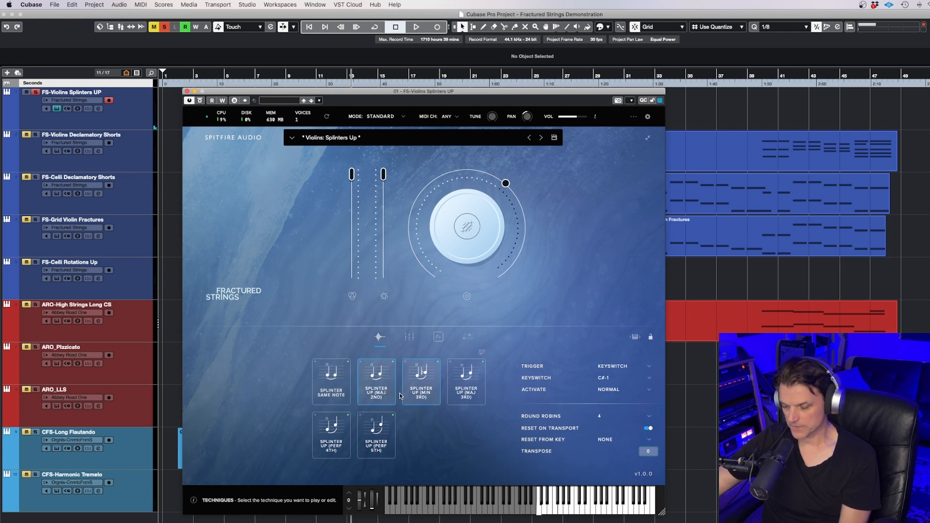
{"action": "left_click", "coordinate": [426, 399]}
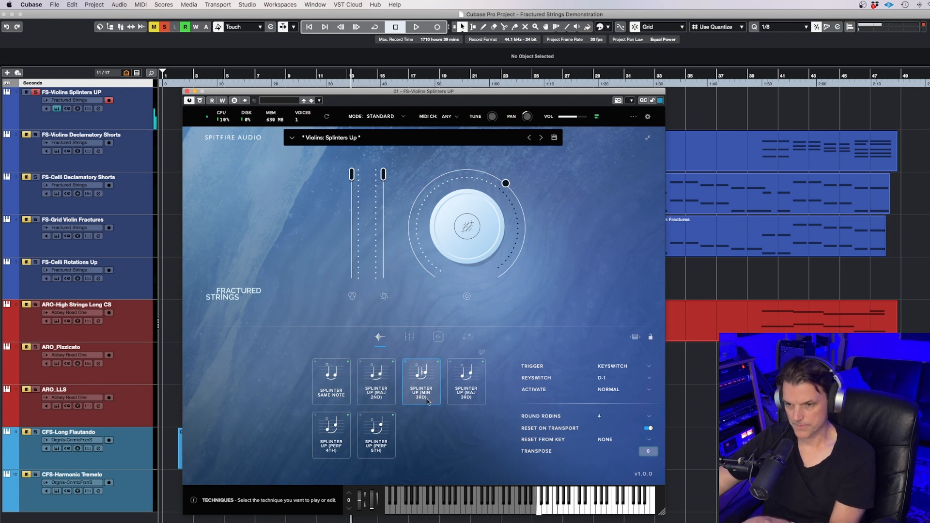
{"action": "left_click", "coordinate": [465, 396]}
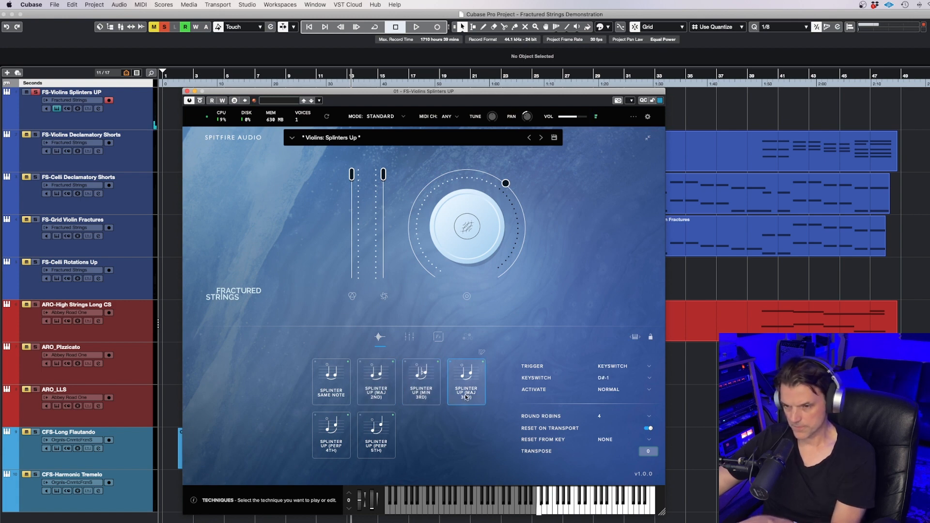
{"action": "left_click", "coordinate": [333, 434]}
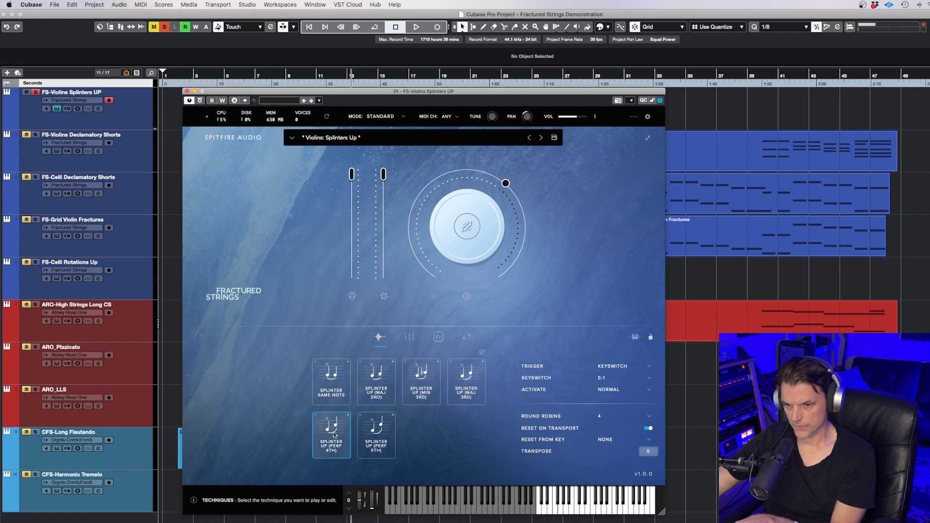
{"action": "left_click", "coordinate": [372, 433]}
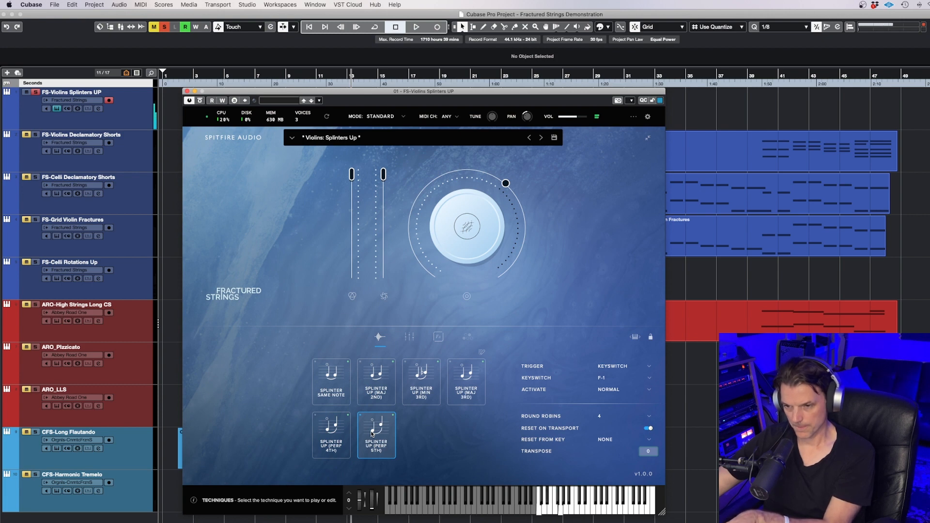
Review all three pages of microphone signals in the Violins Splinters Up mixer and return to the first page
{"action": "left_click", "coordinate": [411, 336]}
{"action": "mouse_move", "coordinate": [352, 380]}
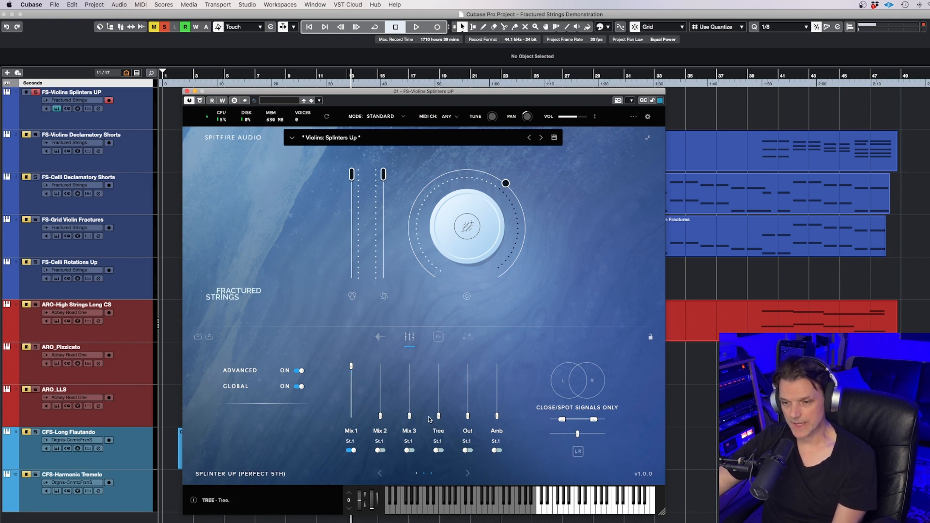
{"action": "left_click", "coordinate": [468, 475]}
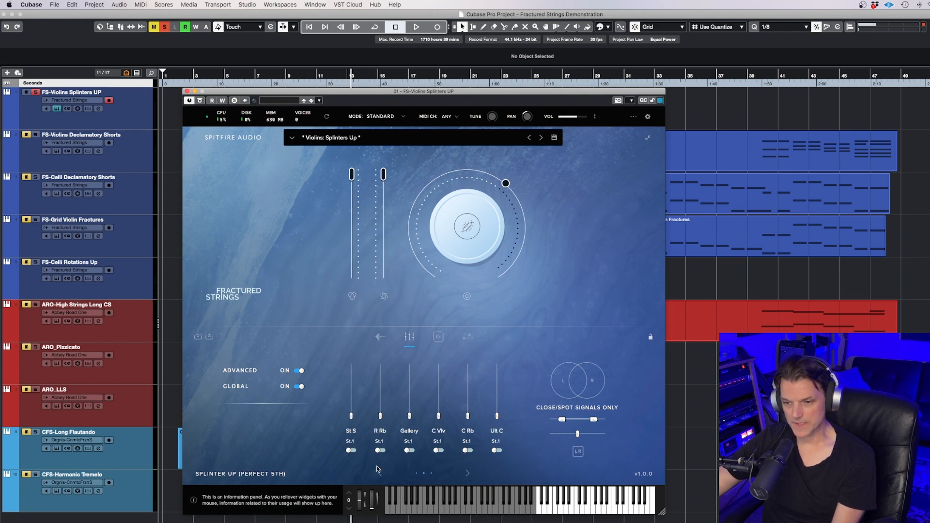
{"action": "left_click", "coordinate": [467, 474]}
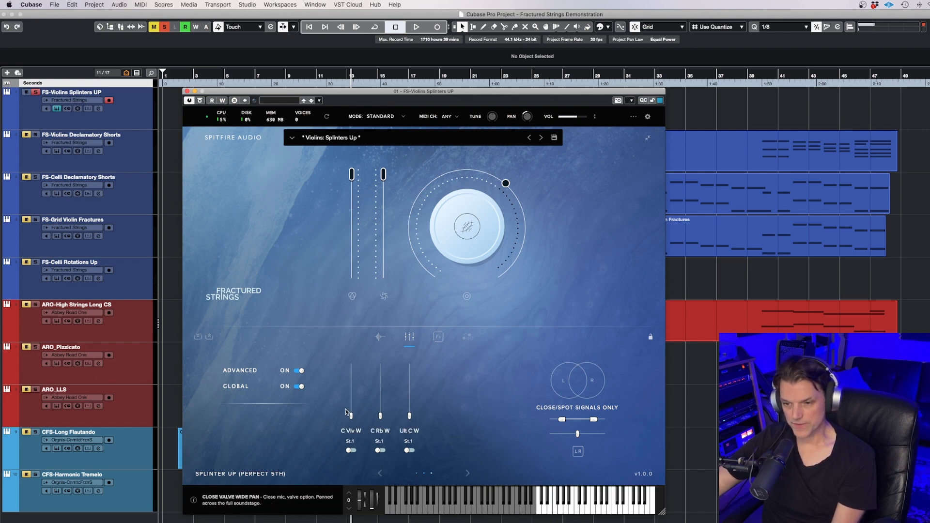
{"action": "left_click", "coordinate": [380, 474]}
{"action": "left_click", "coordinate": [381, 474]}
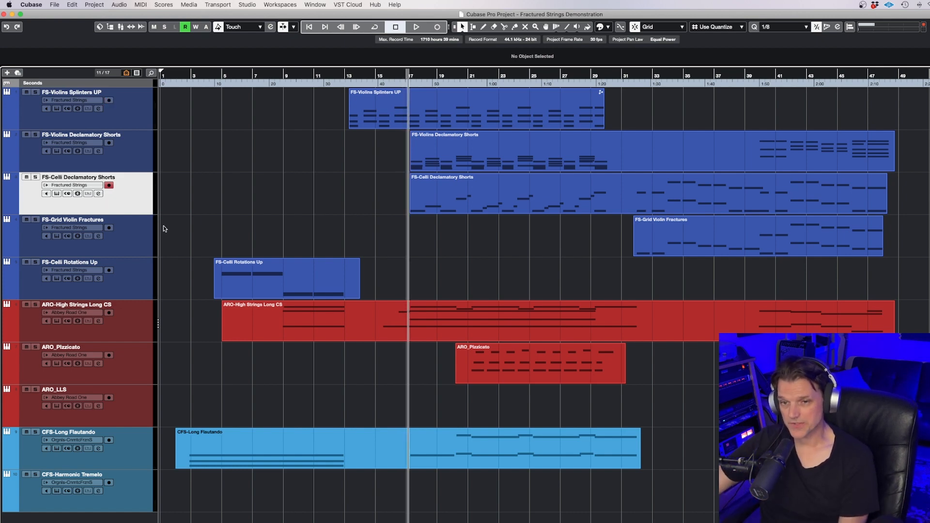
Play the arrangement from bar 17, and solo the FS-Violins and FS-Celli Declamatory Shorts tracks
{"action": "key", "text": "space"}
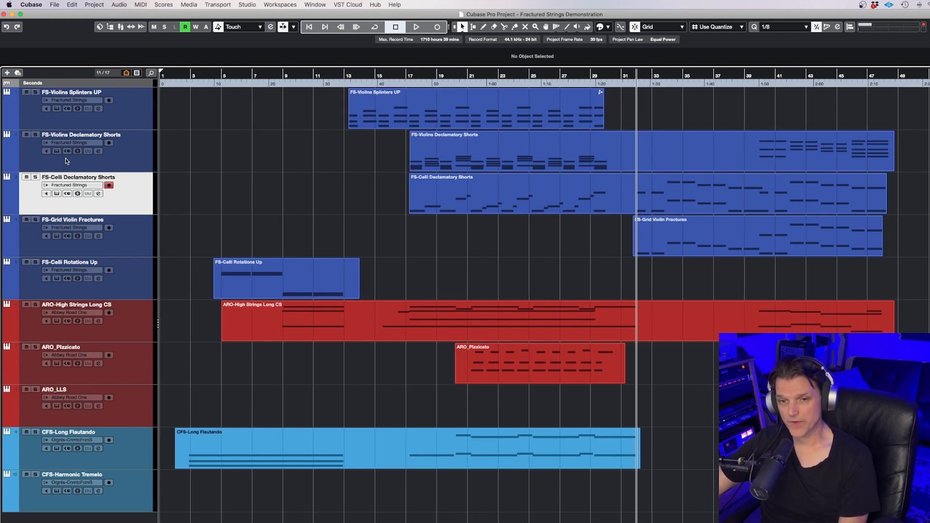
{"action": "left_click", "coordinate": [38, 136]}
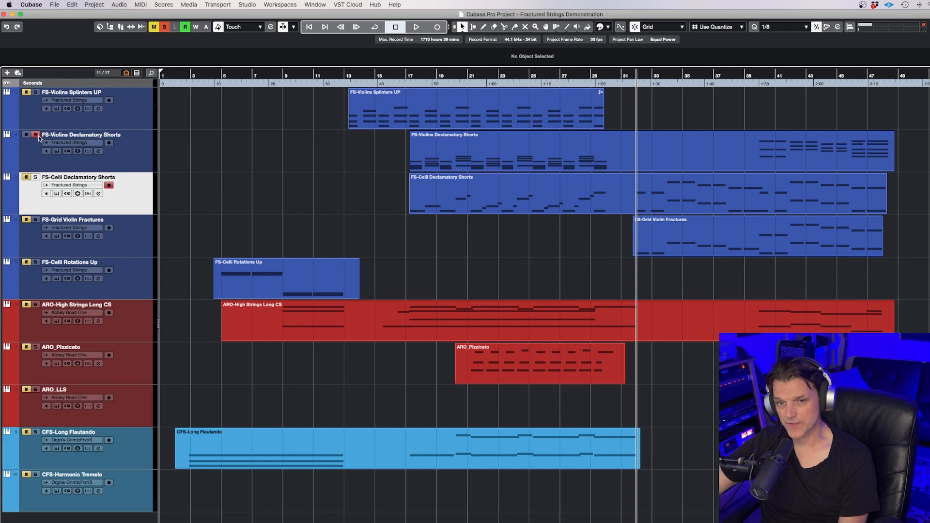
{"action": "left_click", "coordinate": [37, 178]}
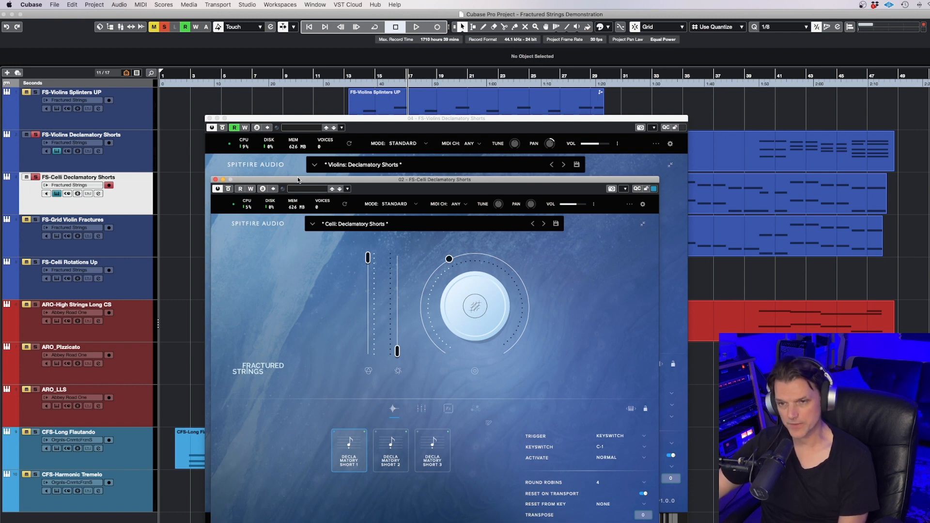
Play back the soloed Declamatory Shorts parts from bar 17 and again from about bar 40
{"action": "key", "text": "space"}
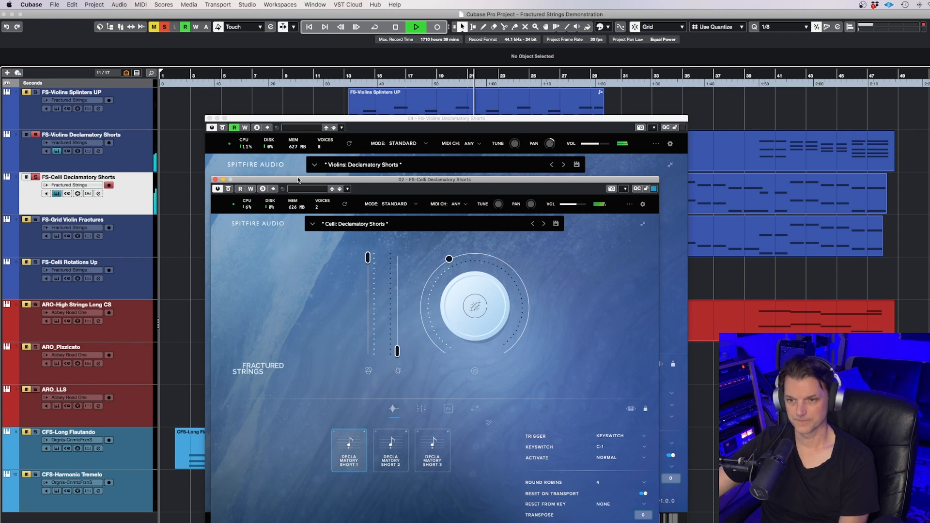
{"action": "key", "text": "space"}
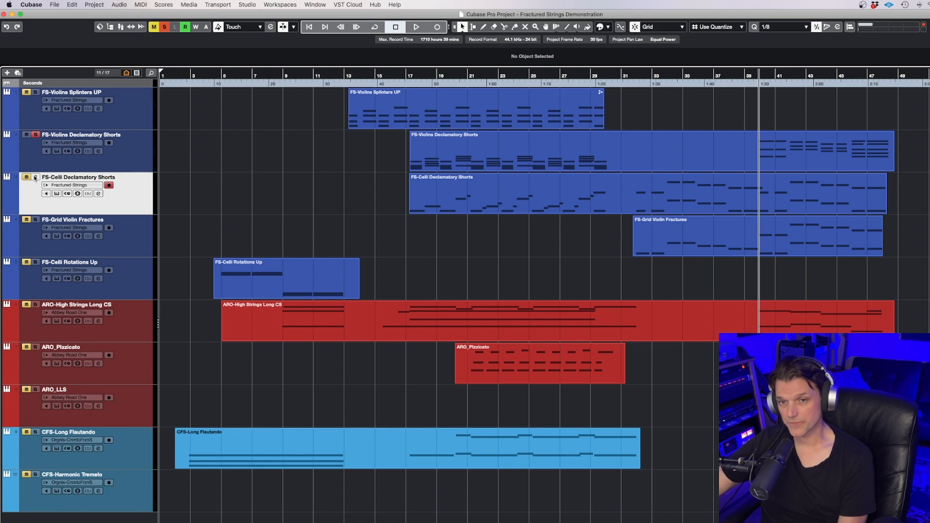
{"action": "key", "text": "space"}
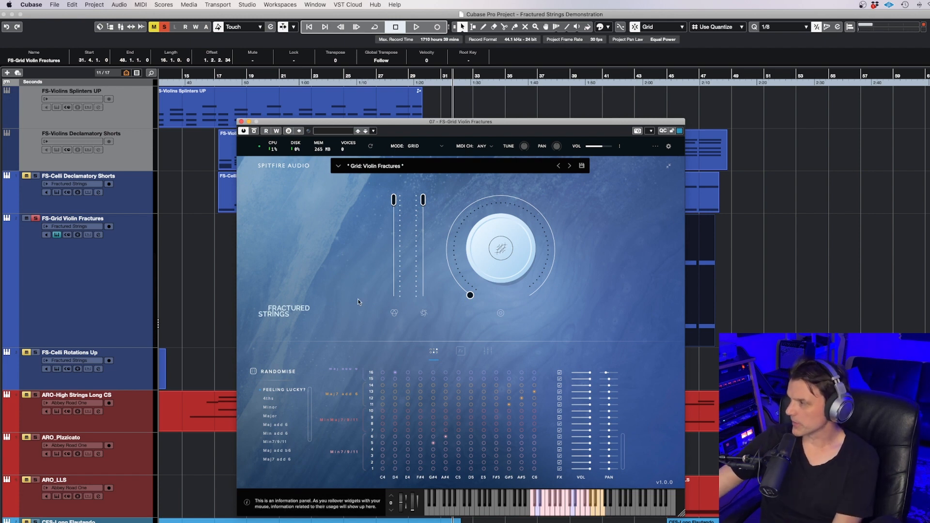
Reposition the FS-Grid Violin Fractures window and try the C4 key in grid rows 34 and 16, leaving it on row 4
{"action": "left_click_drag", "start_coordinate": [403, 122], "coordinate": [251, 43]}
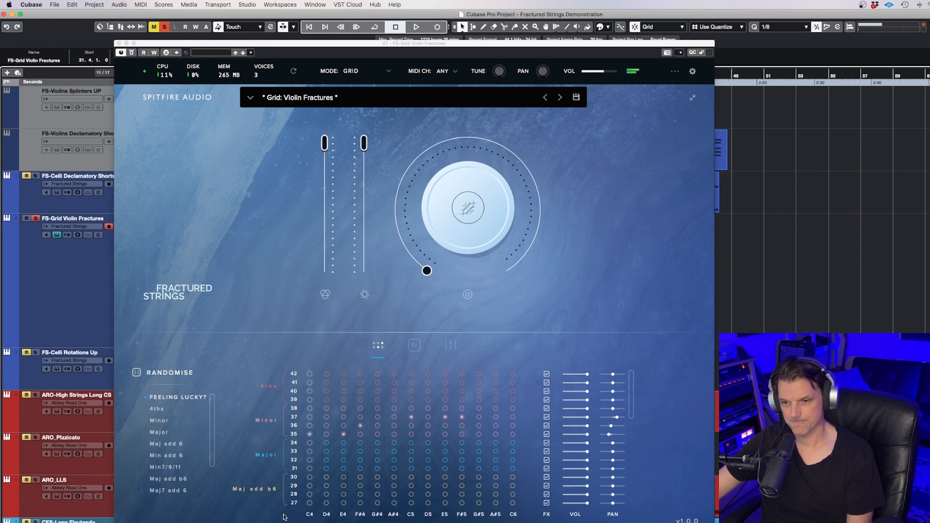
{"action": "left_click", "coordinate": [310, 428]}
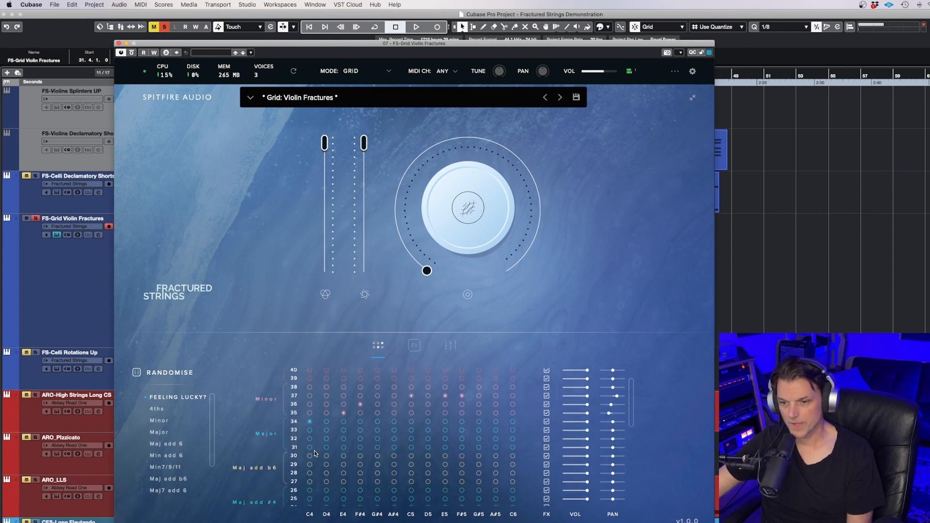
{"action": "scroll", "coordinate": [314, 452], "scroll_direction": "down", "scroll_amount": 5}
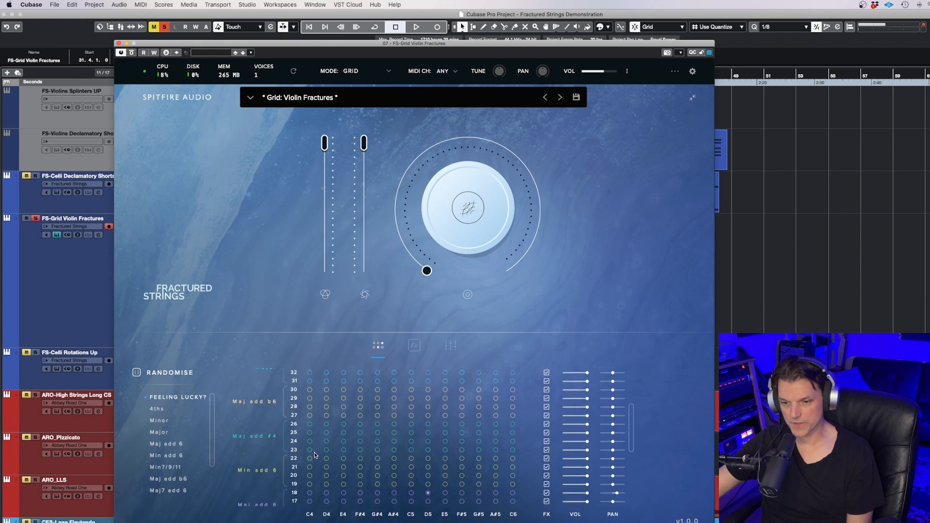
{"action": "scroll", "coordinate": [314, 452], "scroll_direction": "down", "scroll_amount": 2}
{"action": "scroll", "coordinate": [317, 457], "scroll_direction": "down", "scroll_amount": 1}
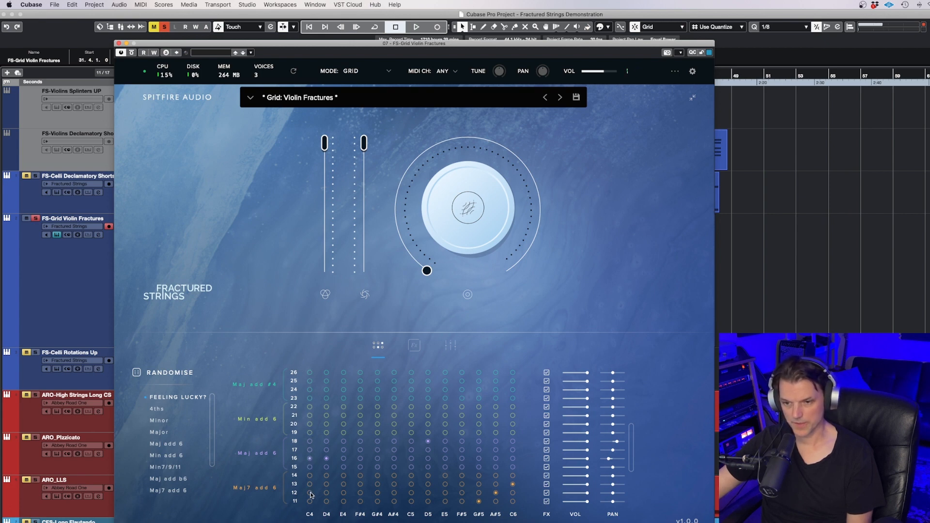
{"action": "scroll", "coordinate": [311, 494], "scroll_direction": "down", "scroll_amount": 5}
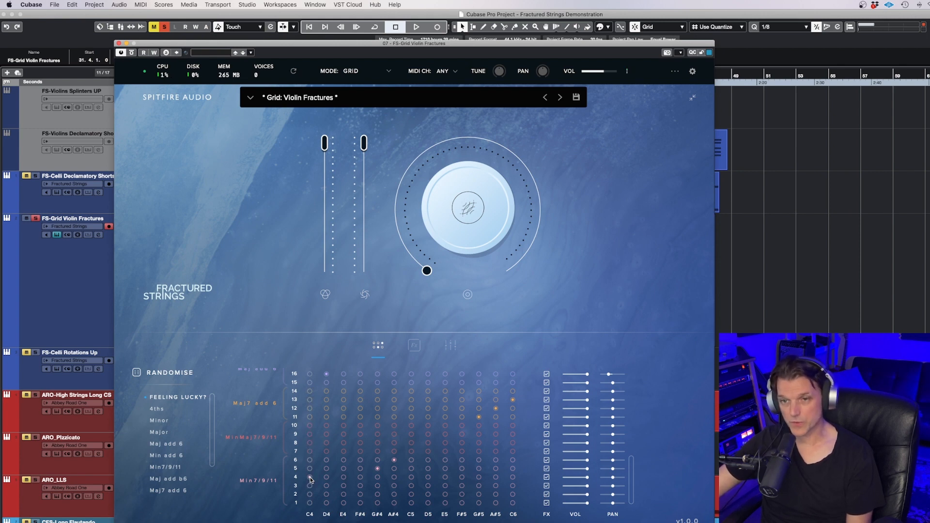
Inspect the individual pan settings of Minor grid rows 35 to 37 in the Violin Fractures grid
{"action": "scroll", "coordinate": [310, 480], "scroll_direction": "up", "scroll_amount": 8}
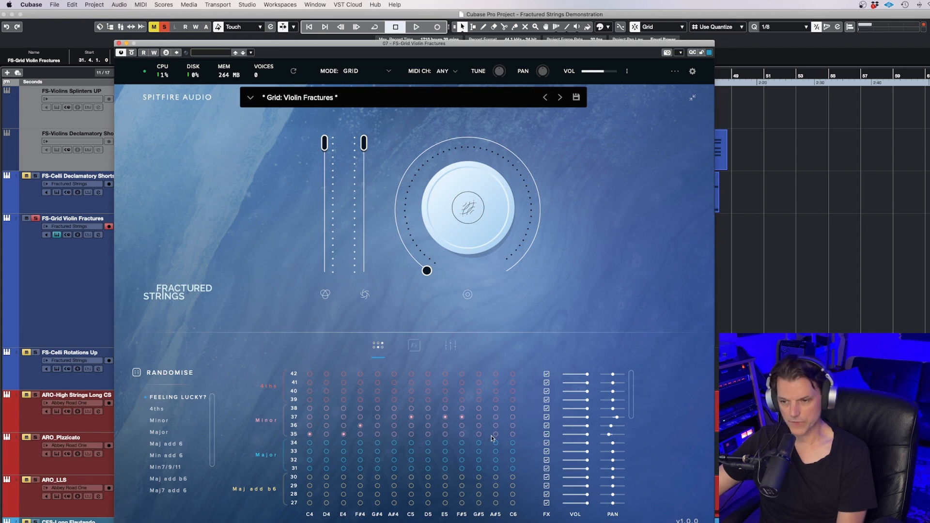
{"action": "mouse_move", "coordinate": [608, 436]}
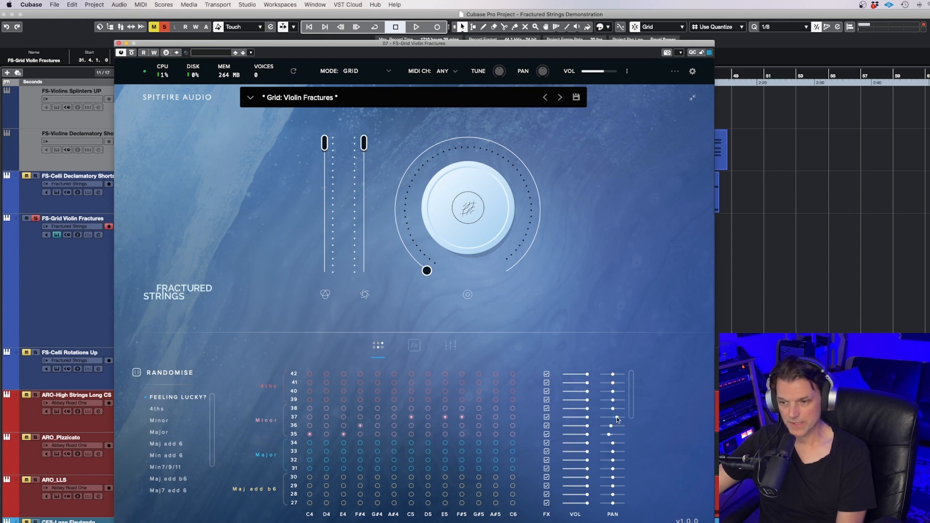
{"action": "mouse_move", "coordinate": [617, 419]}
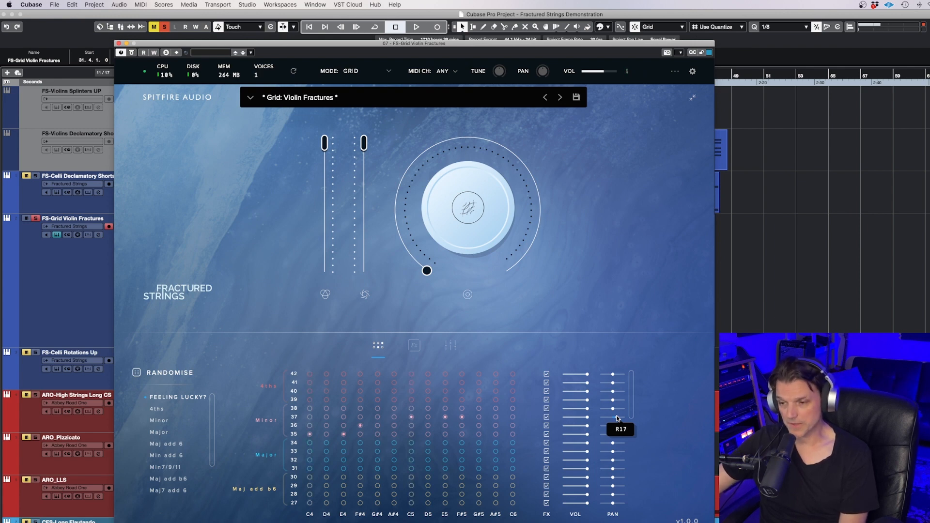
{"action": "left_click_drag", "start_coordinate": [620, 419], "coordinate": [598, 437]}
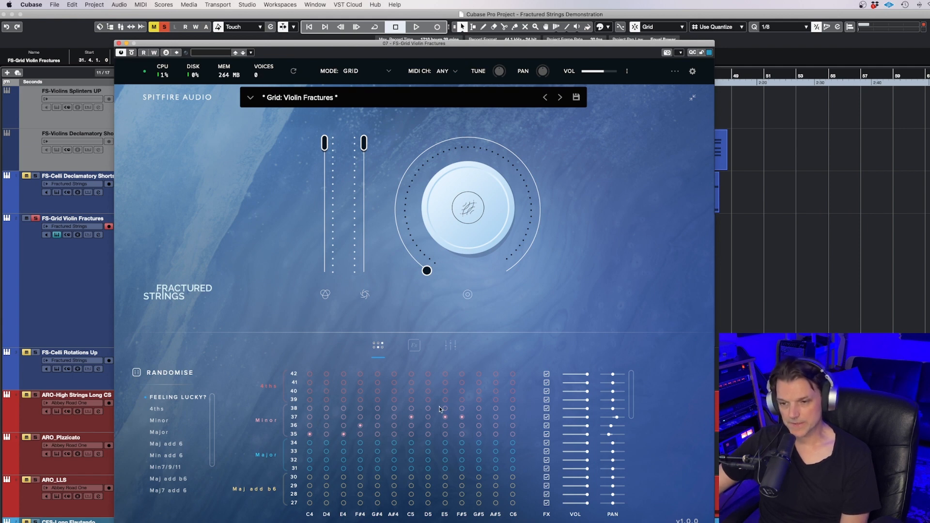
Check the E4 assignment in grid row 35 and the F#4 assignment in row 36, leaving both keys on those rows
{"action": "left_click", "coordinate": [344, 433]}
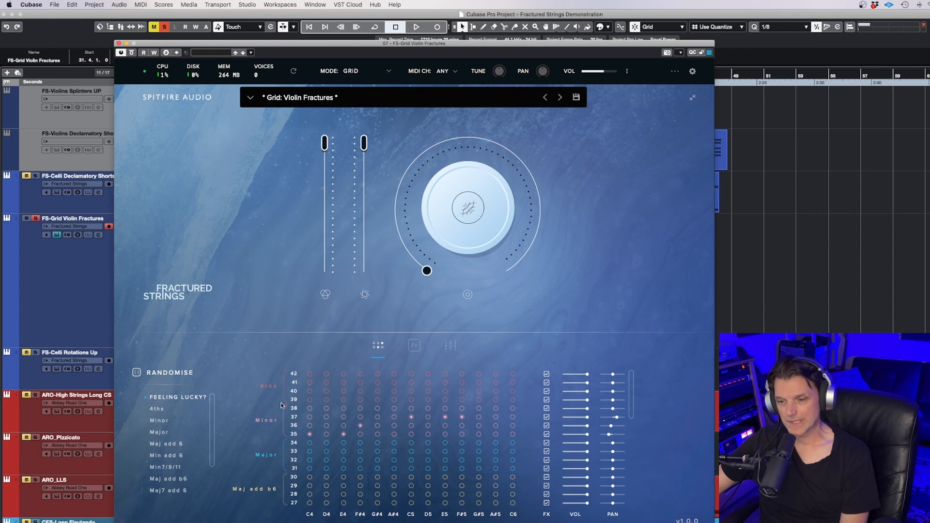
{"action": "scroll", "coordinate": [378, 456], "scroll_direction": "down", "scroll_amount": 2}
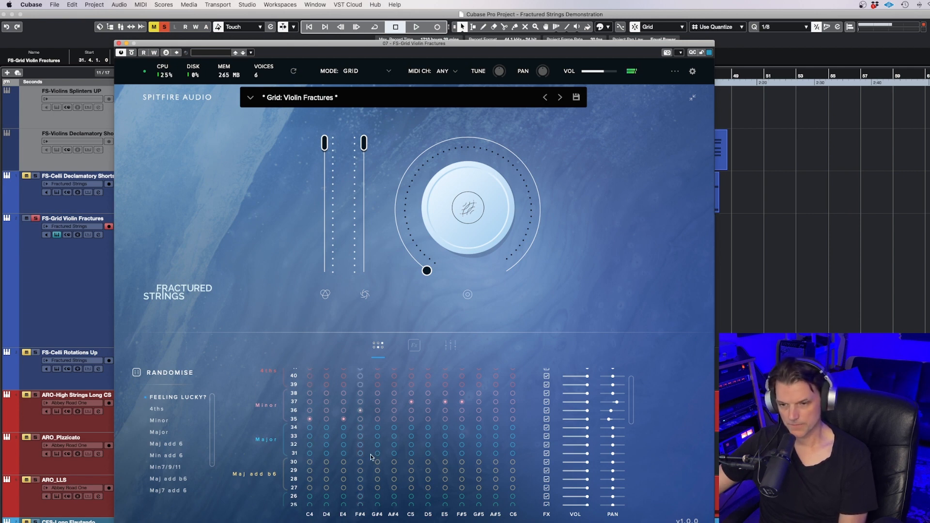
{"action": "left_click", "coordinate": [360, 411]}
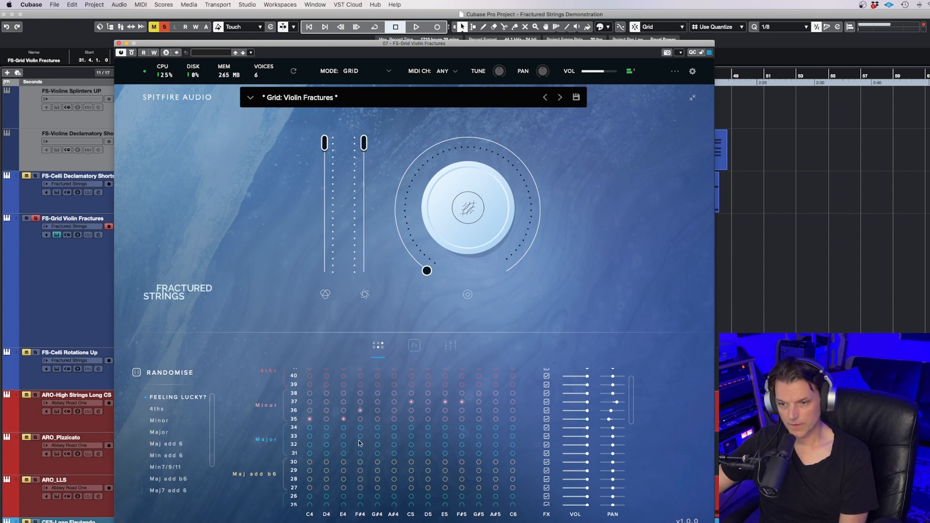